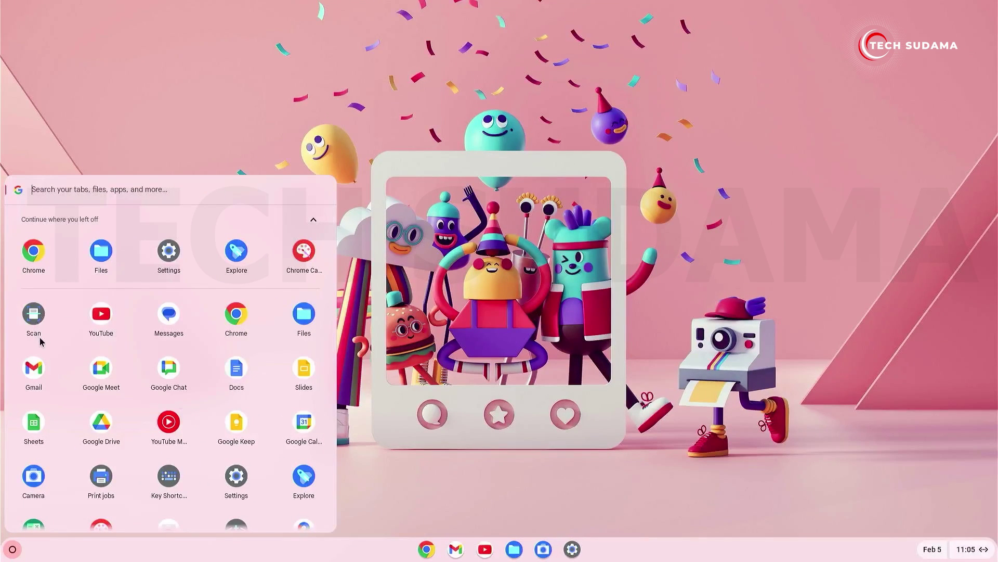
# Add the Chromebook Recovery Utility extension to Chrome from its Web Store page
pyautogui.scroll(-3, 185, 358)
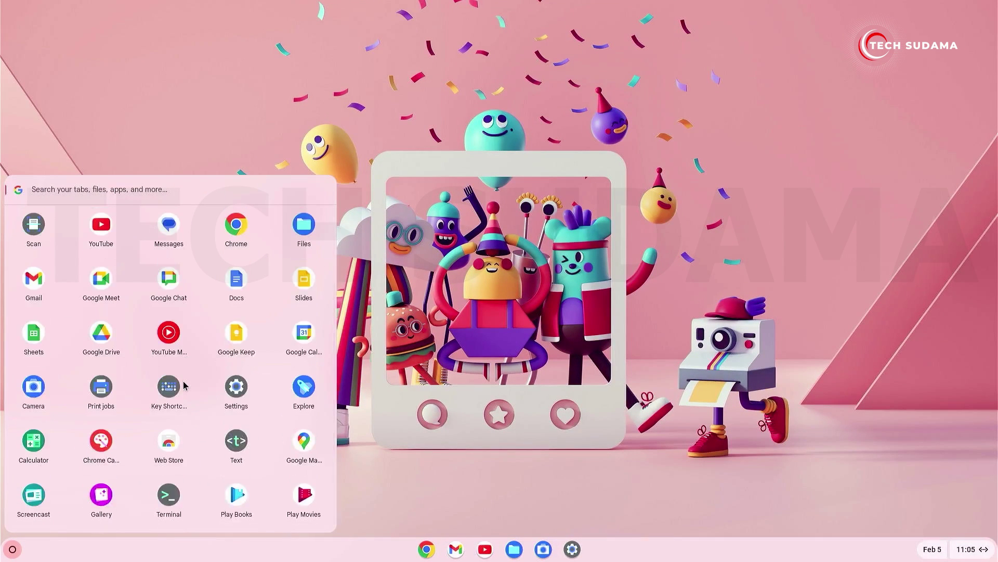
pyautogui.scroll(3, 217, 403)
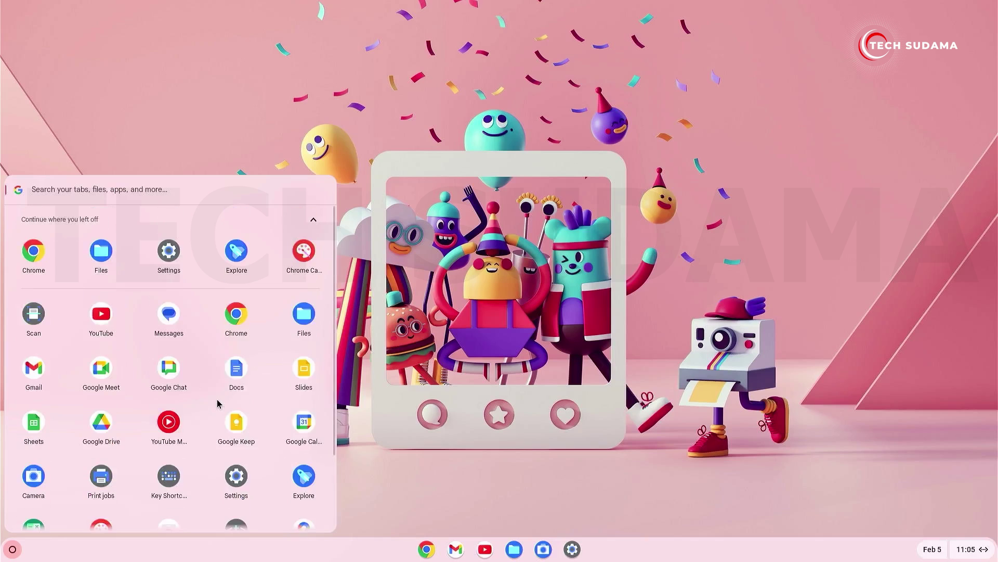
pyautogui.click(12, 549)
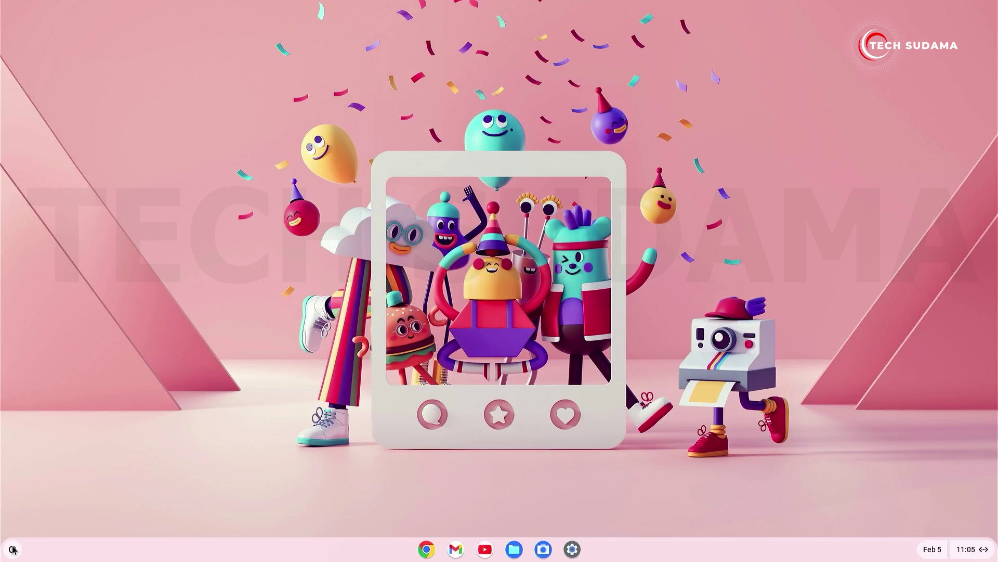
pyautogui.click(13, 548)
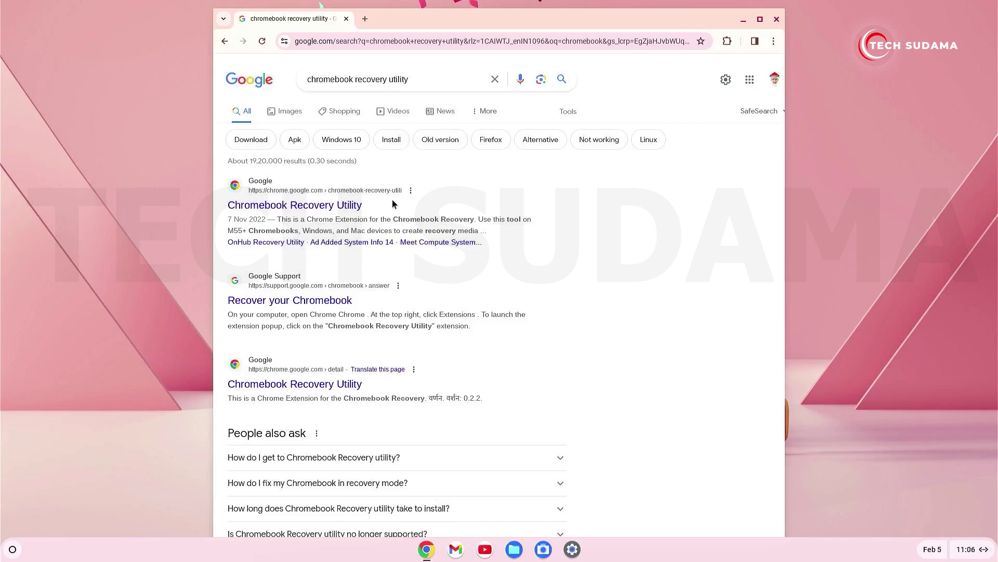
pyautogui.click(282, 210)
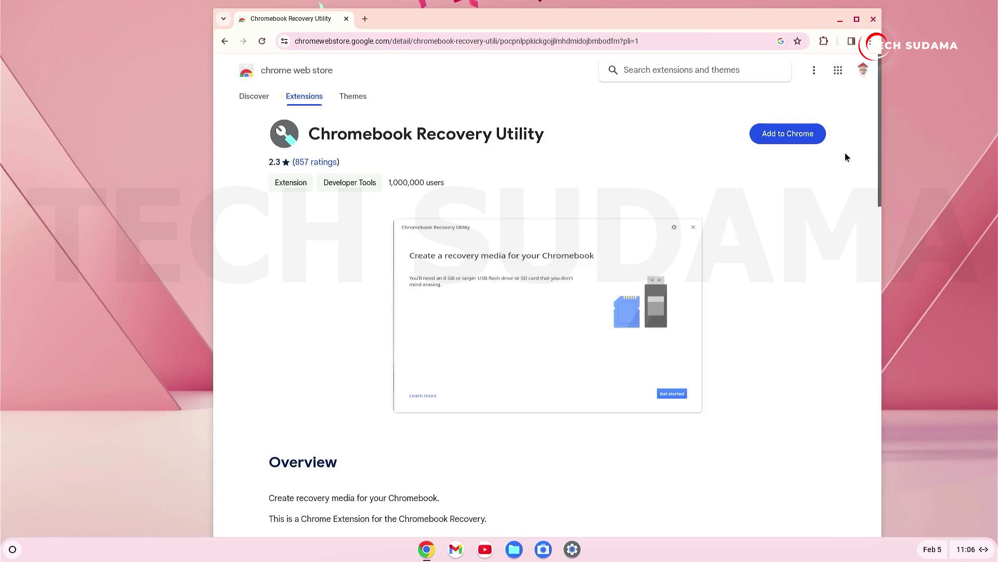
pyautogui.click(792, 136)
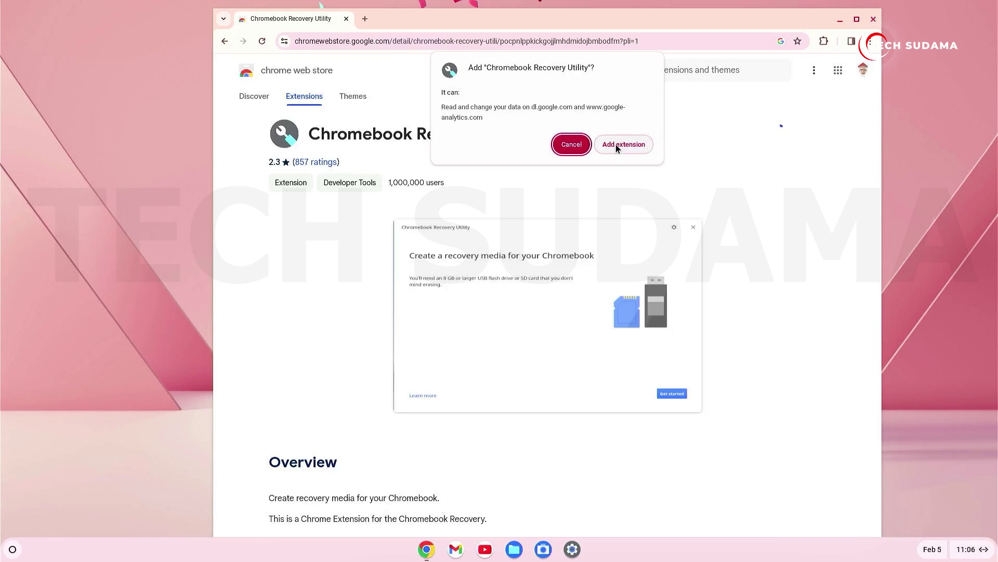
pyautogui.click(622, 144)
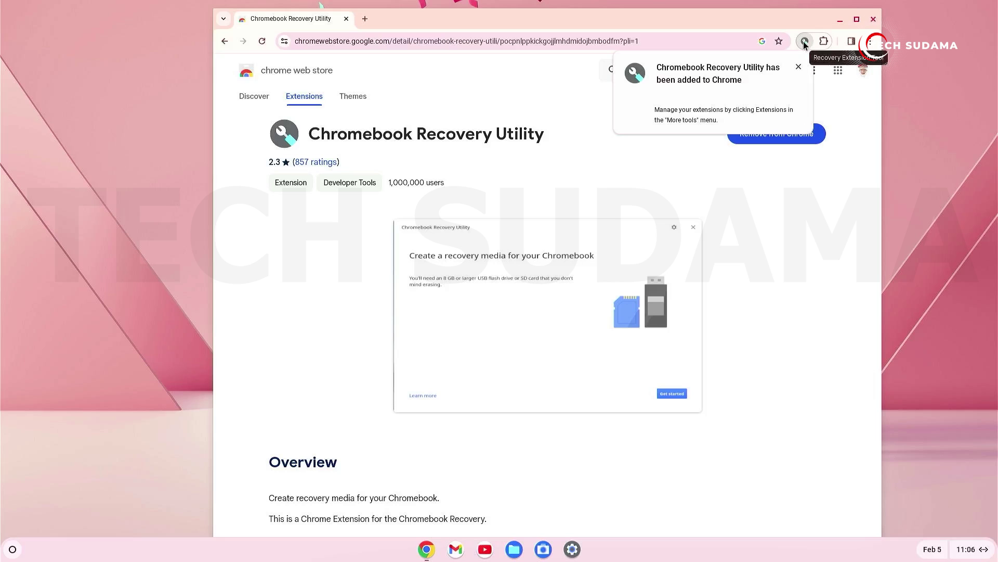
# Launch the Chromebook Recovery Utility, then move its window aside and minimize it
pyautogui.click(804, 42)
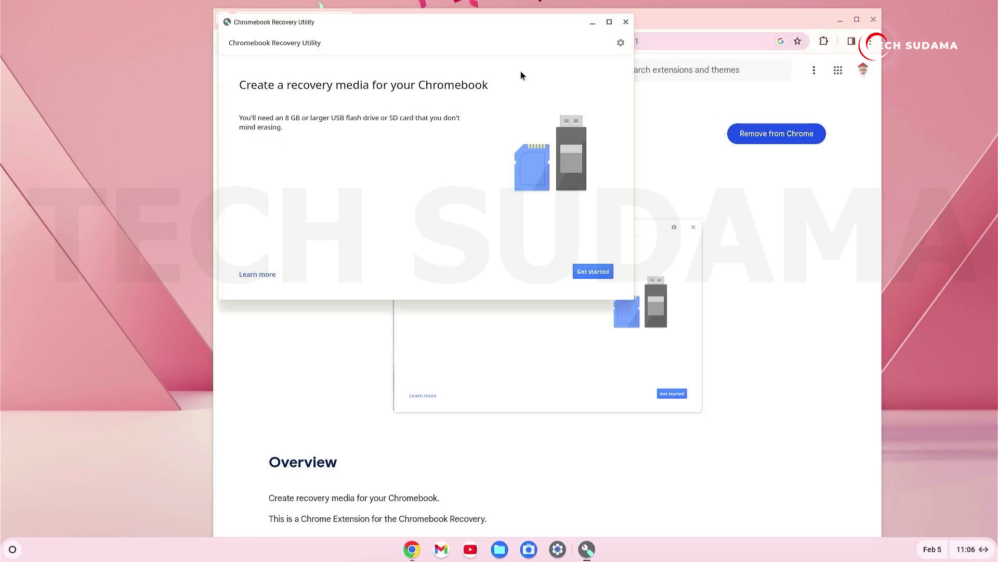
pyautogui.moveTo(429, 22); pyautogui.dragTo(570, 60)
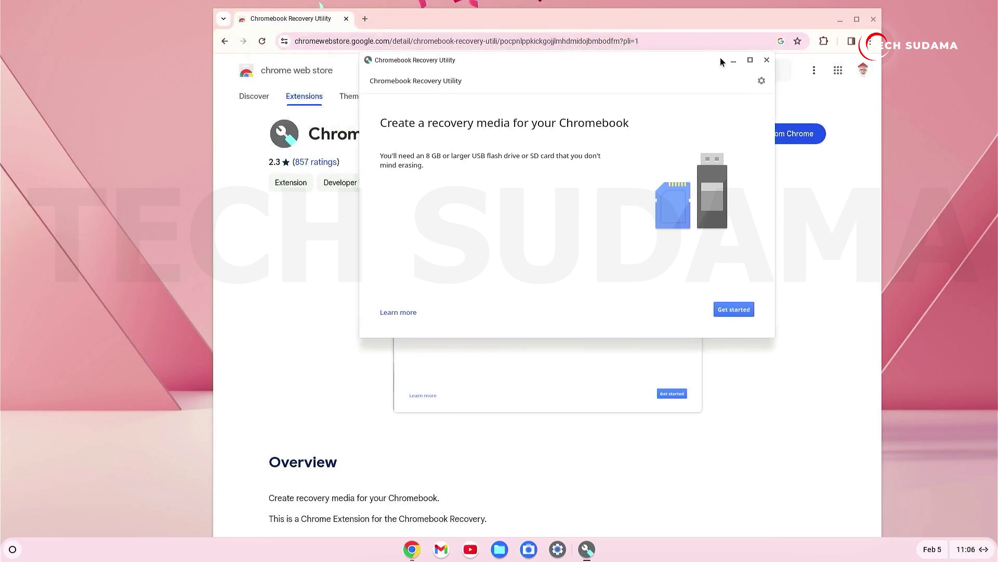
pyautogui.click(733, 61)
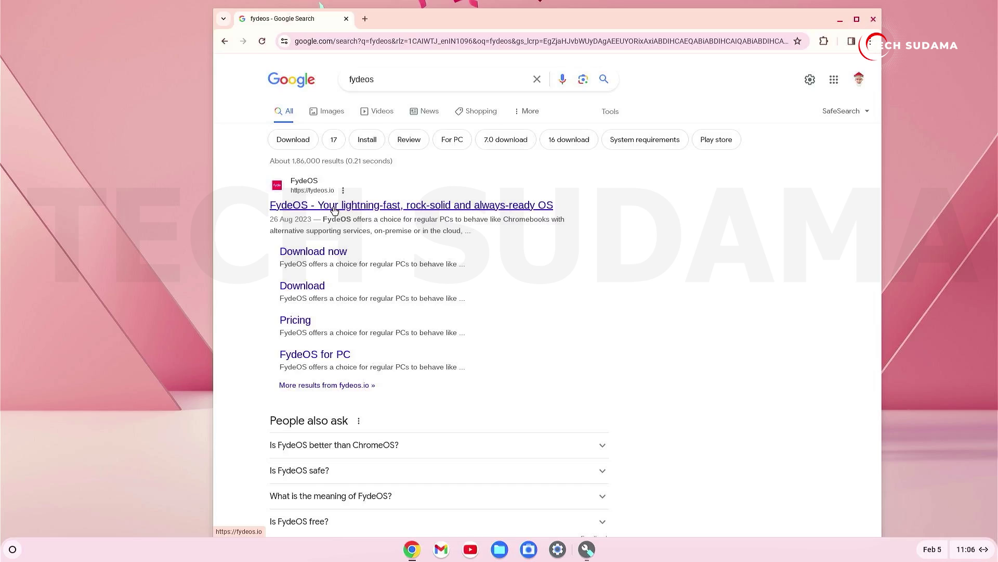
# On fydeos.io, accept all cookies and choose the FydeOS for PC 17.1 download for legacy Intel HD graphics
pyautogui.click(334, 210)
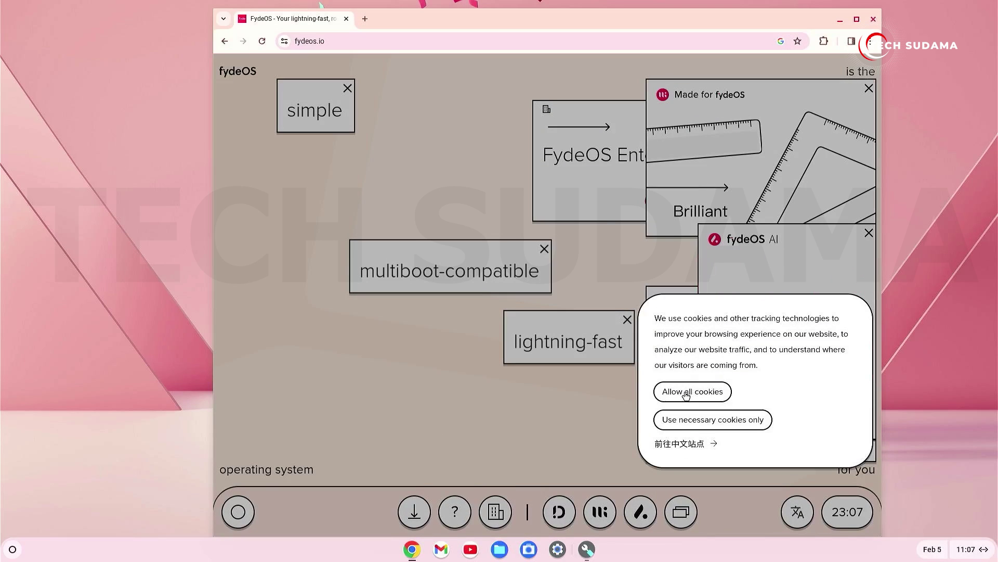
pyautogui.click(686, 396)
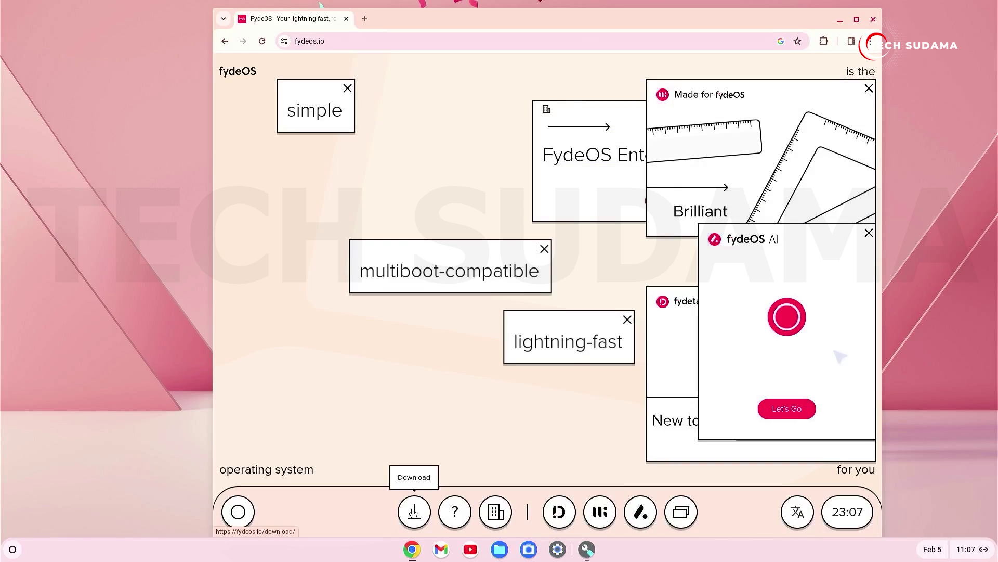
pyautogui.click(414, 511)
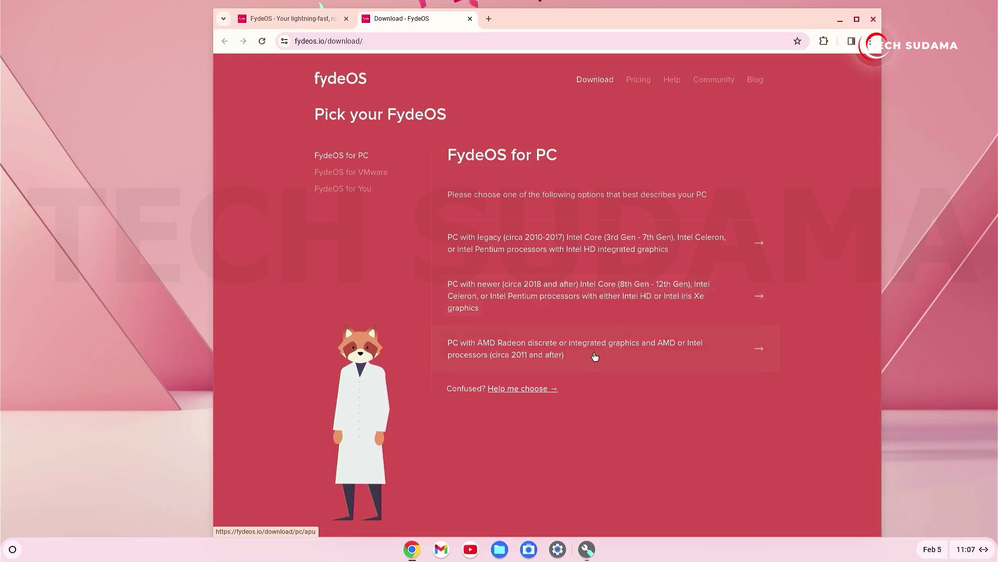
pyautogui.click(606, 237)
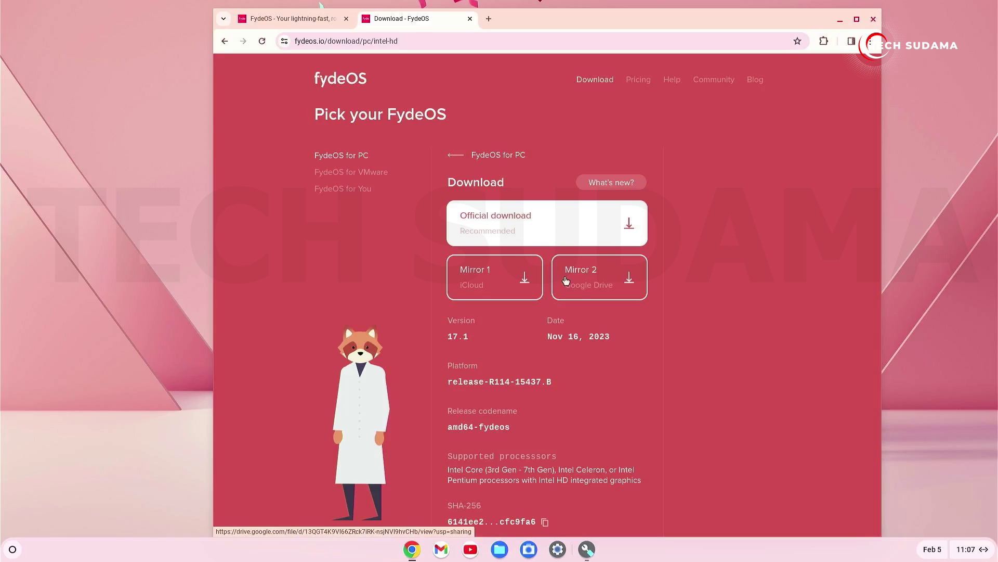
# Close Chrome and open the downloaded FydeOS .img.xz archive from Downloads in Files
pyautogui.click(874, 19)
pyautogui.click(500, 549)
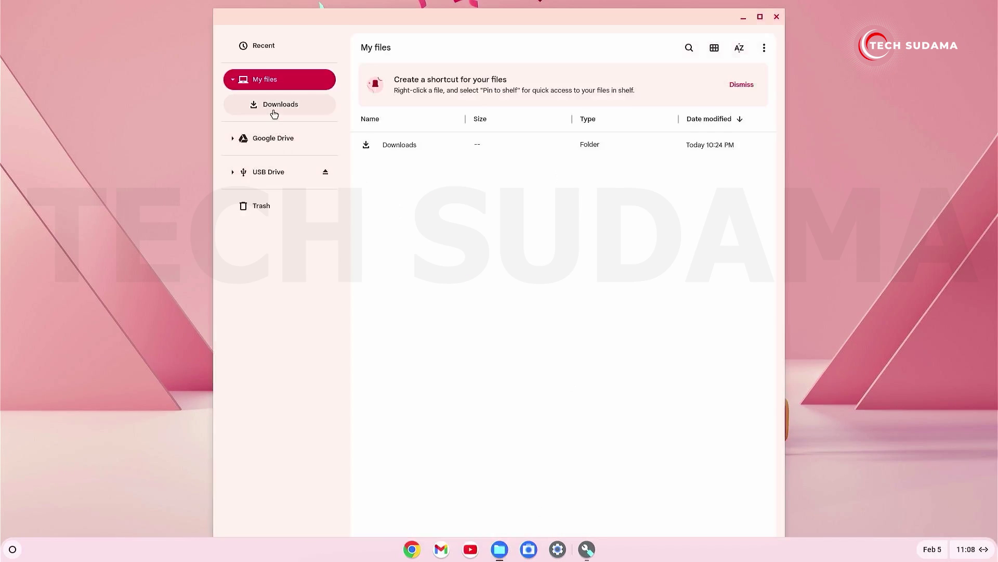
pyautogui.click(273, 110)
pyautogui.click(416, 145)
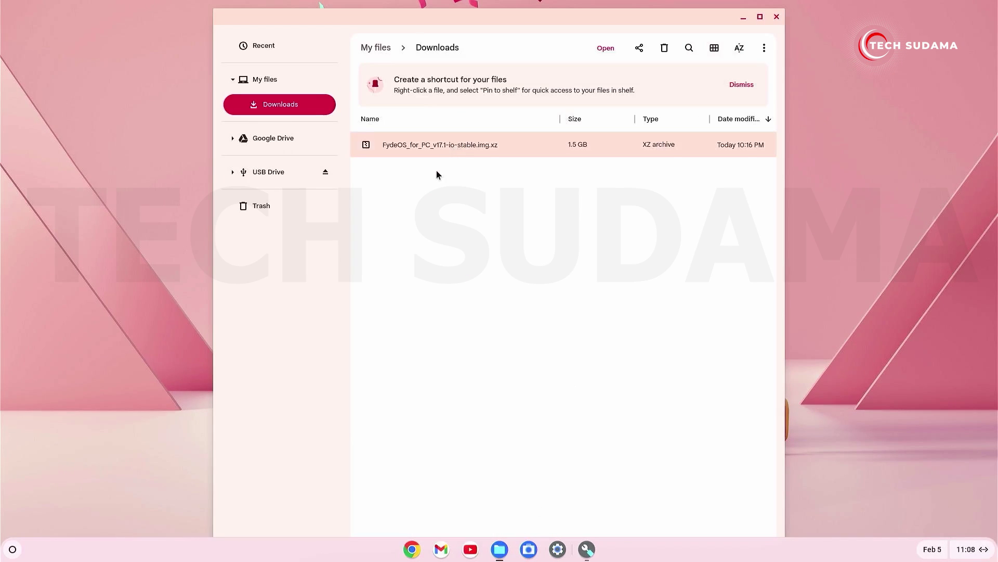
pyautogui.doubleClick(411, 144)
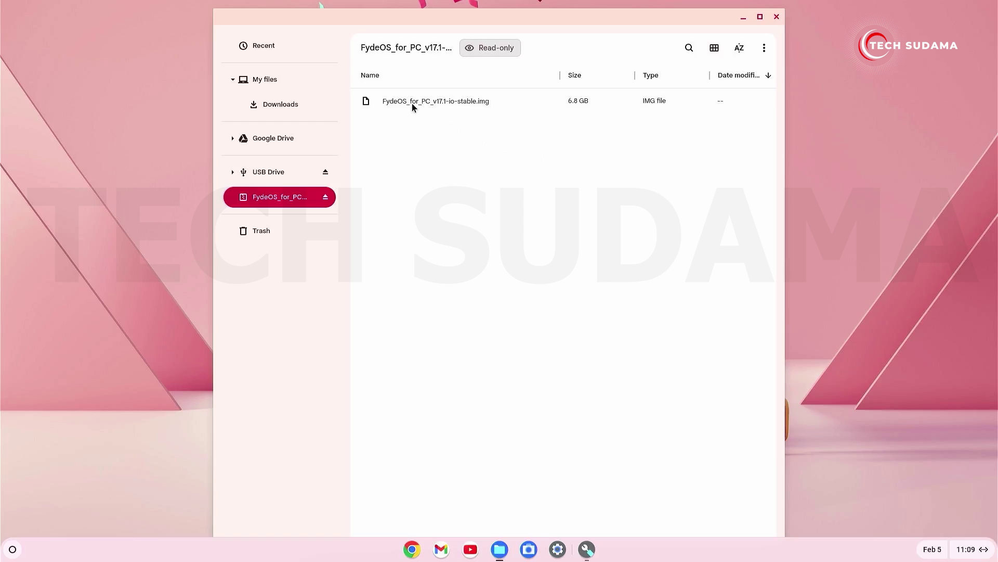
# Copy FydeOS_for_PC_v17.1-io-stable.img out of the archive and paste it into Downloads
pyautogui.click(412, 102)
pyautogui.rightClick(410, 102)
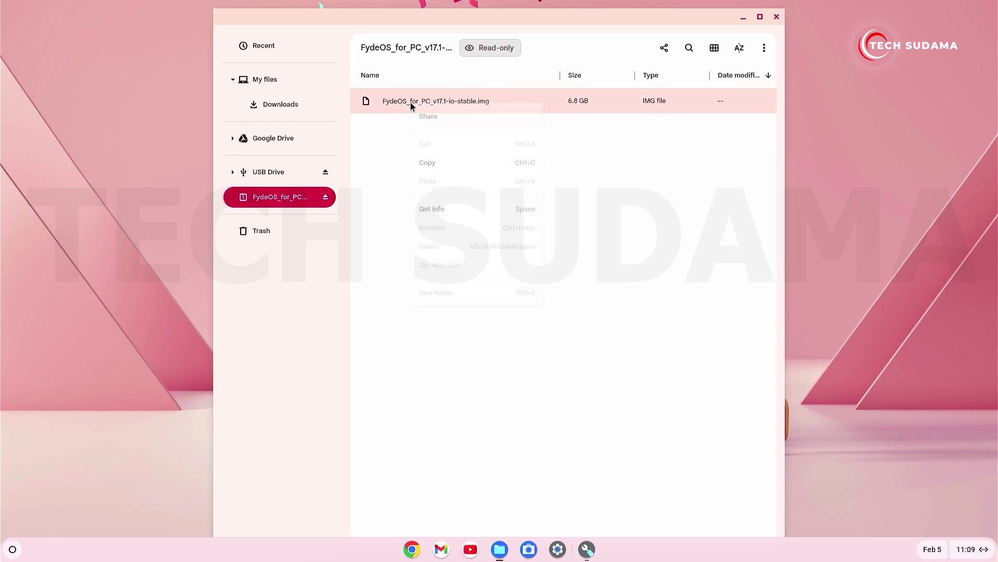
pyautogui.click(425, 163)
pyautogui.click(285, 110)
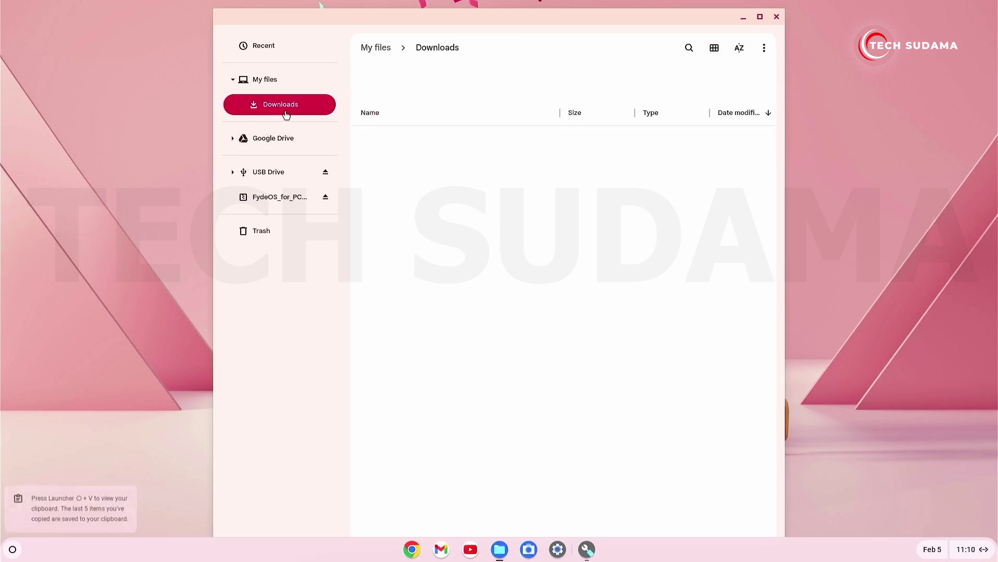
pyautogui.rightClick(455, 216)
pyautogui.click(474, 266)
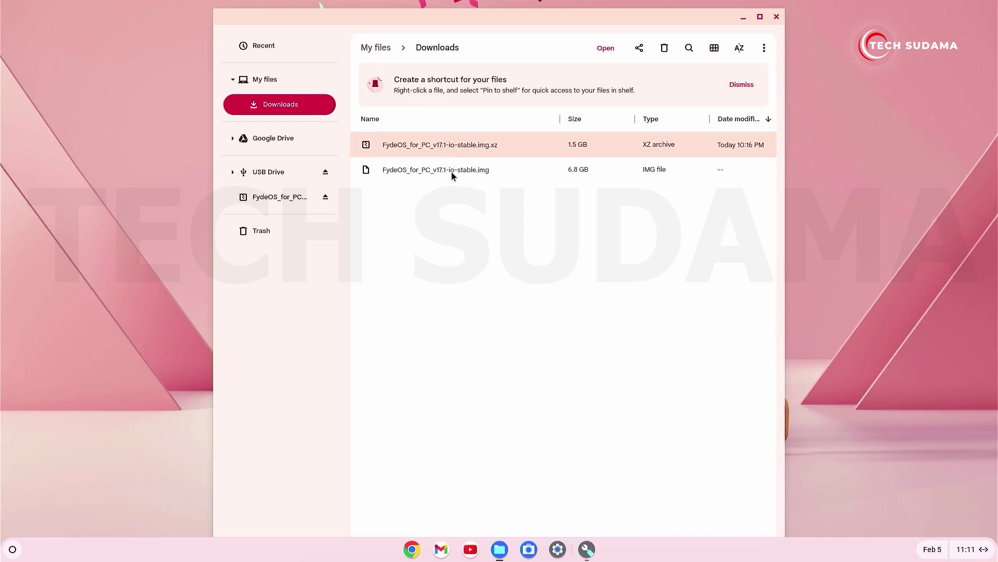
# Rename the image to FydeOS_for_PC_v17.1-io-stable.img.bin and minimize the Files window
pyautogui.click(451, 170)
pyautogui.rightClick(451, 171)
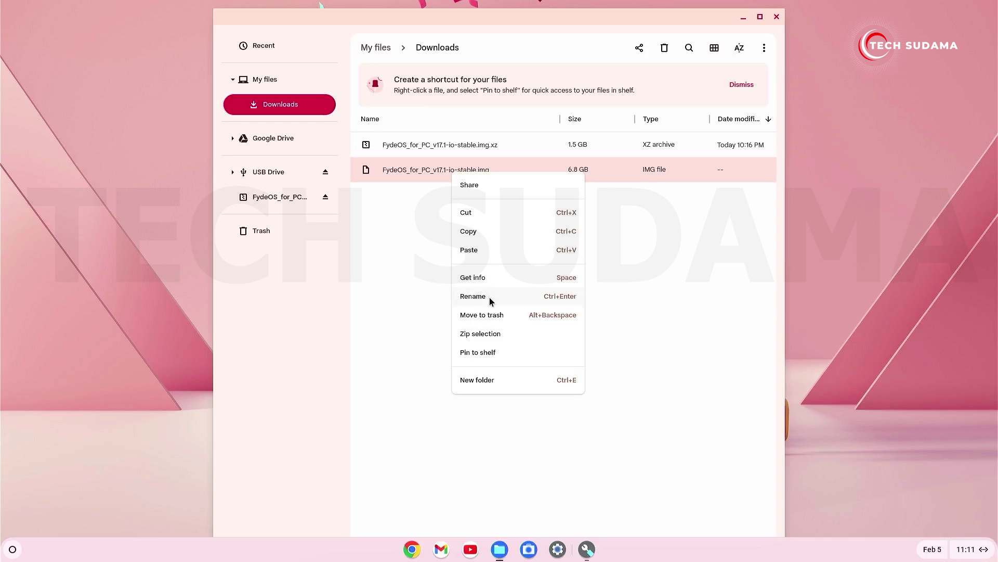
pyautogui.click(489, 296)
pyautogui.click(510, 169)
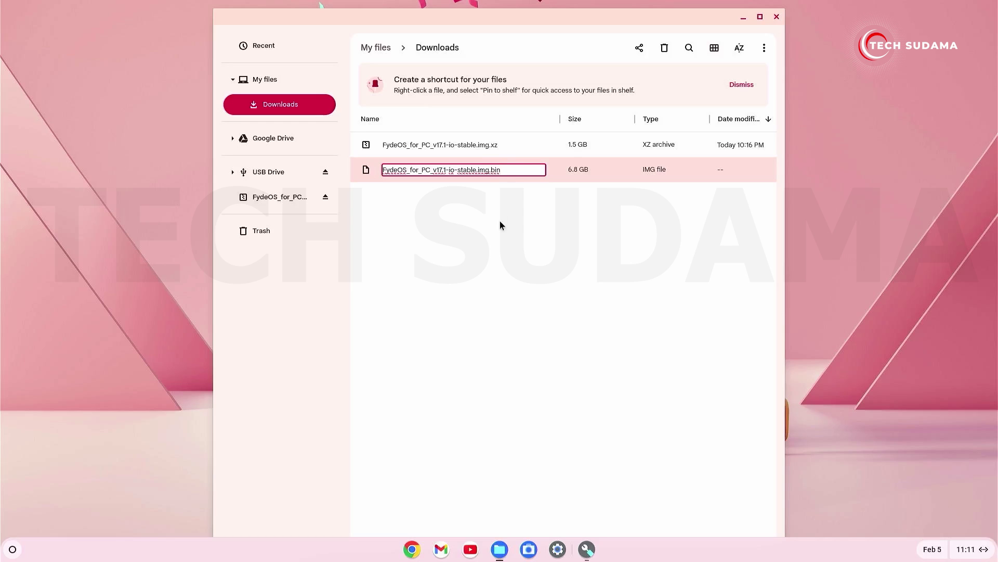
pyautogui.click(504, 251)
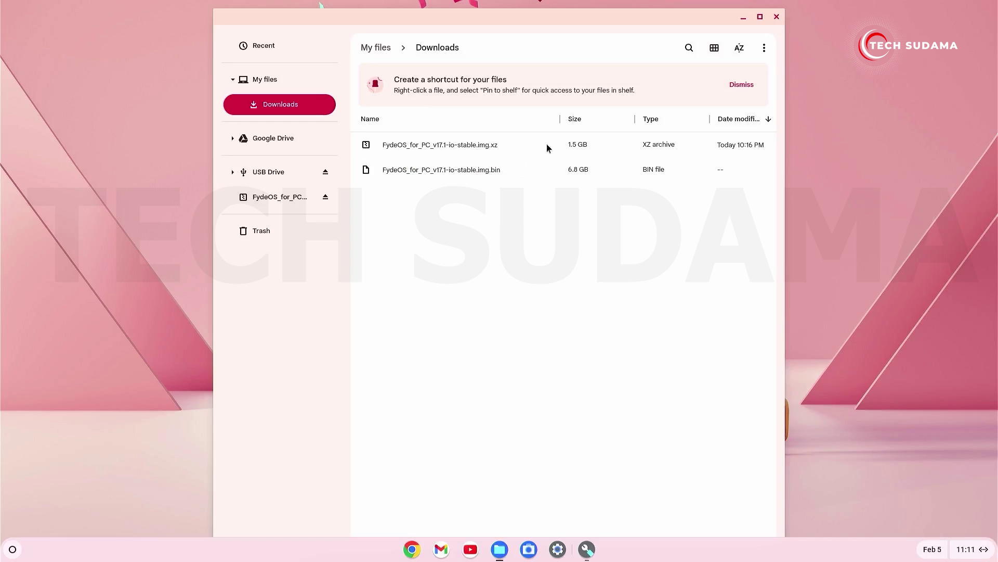
pyautogui.click(744, 18)
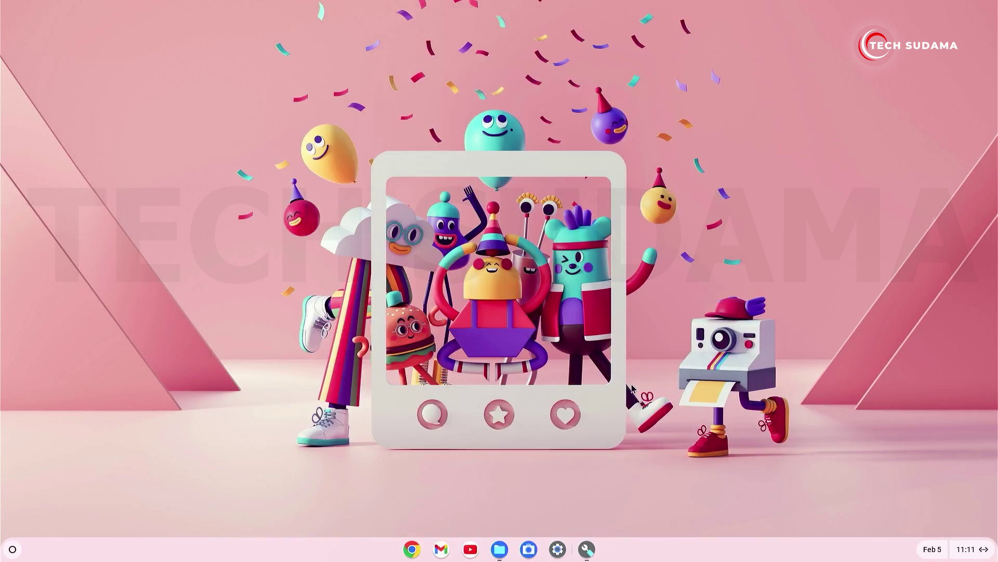
# In the Recovery Utility, load FydeOS_for_PC_v17.1-io-stable.img.bin from Downloads as a local image
pyautogui.click(587, 549)
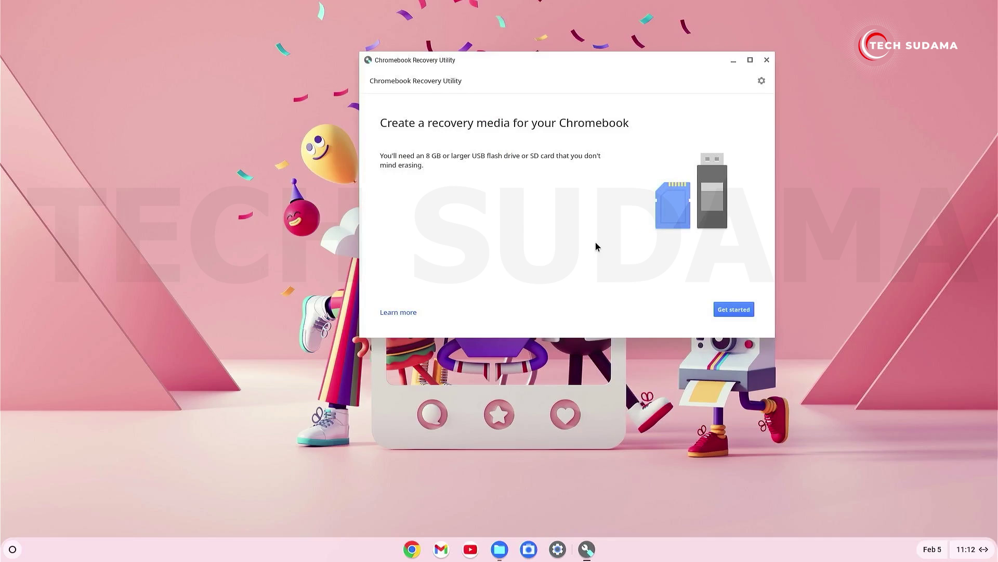
pyautogui.click(722, 362)
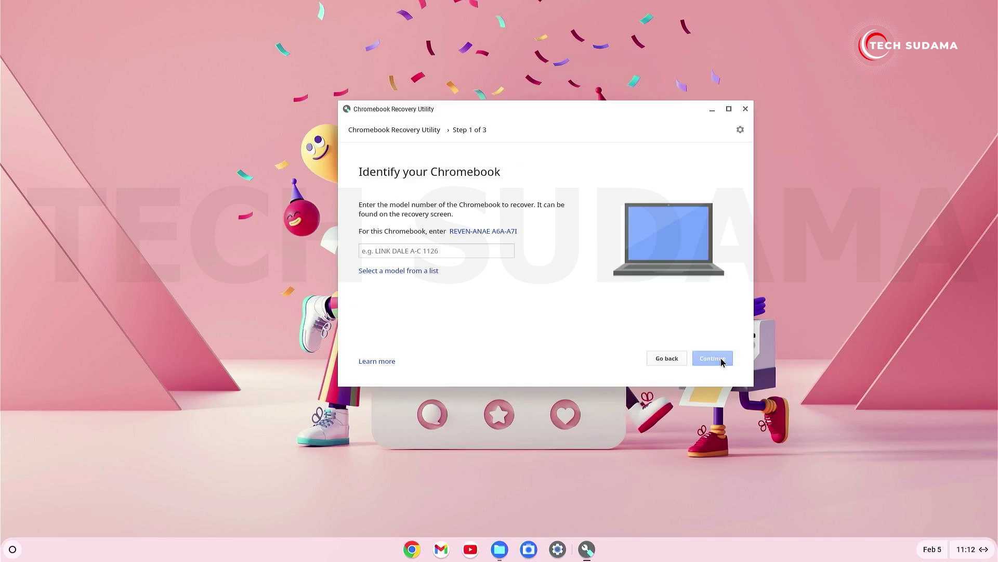
pyautogui.click(739, 131)
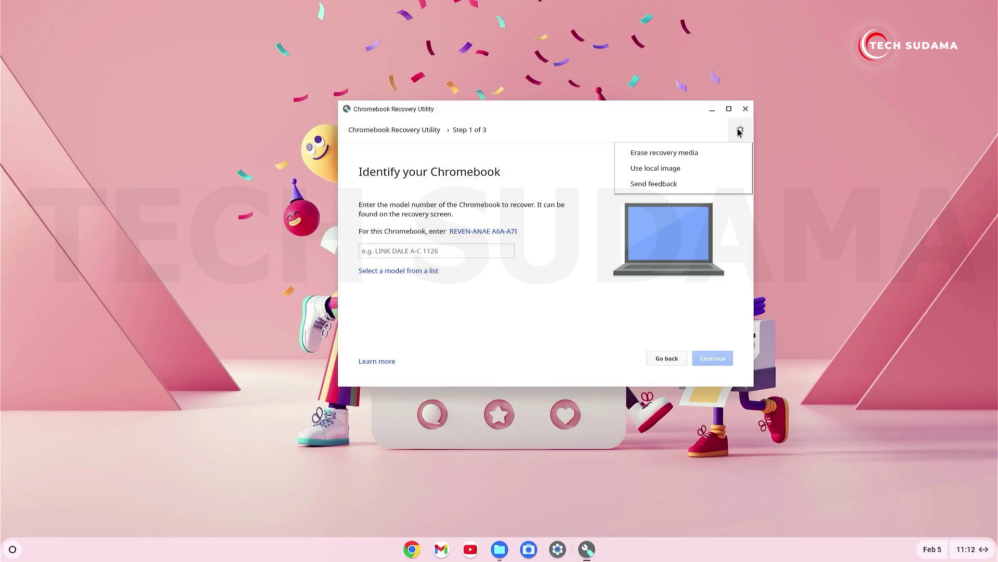
pyautogui.click(673, 172)
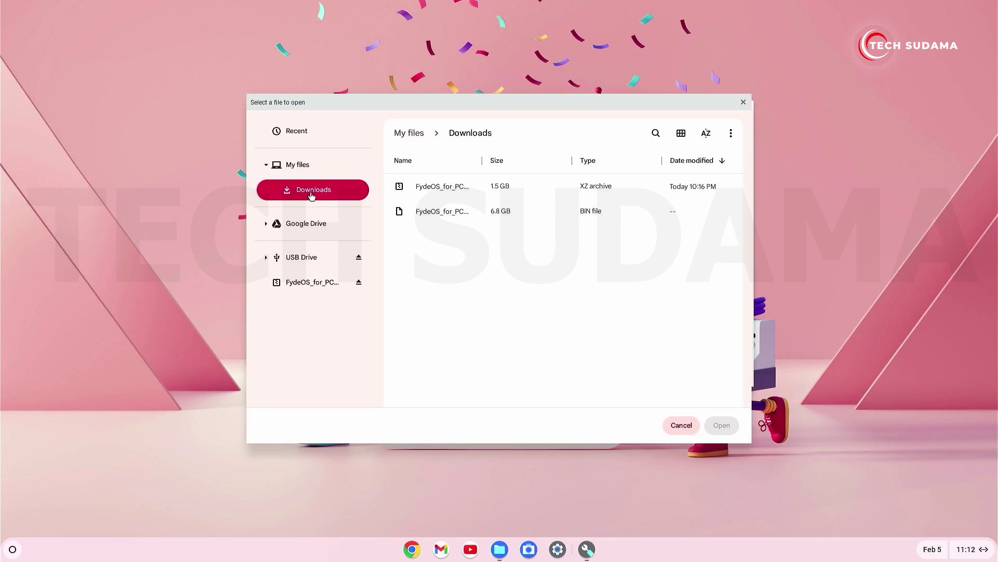
pyautogui.click(542, 214)
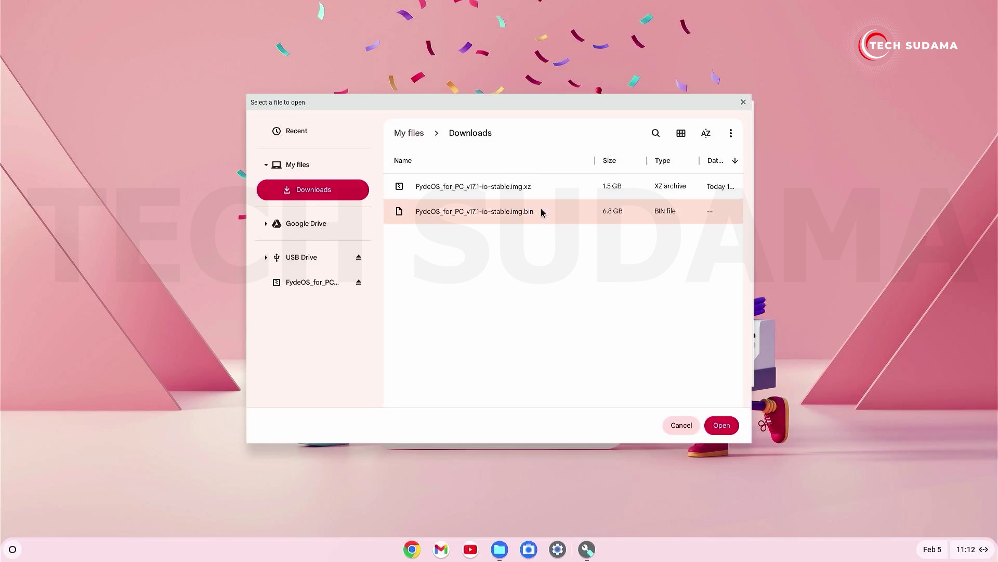
pyautogui.click(721, 425)
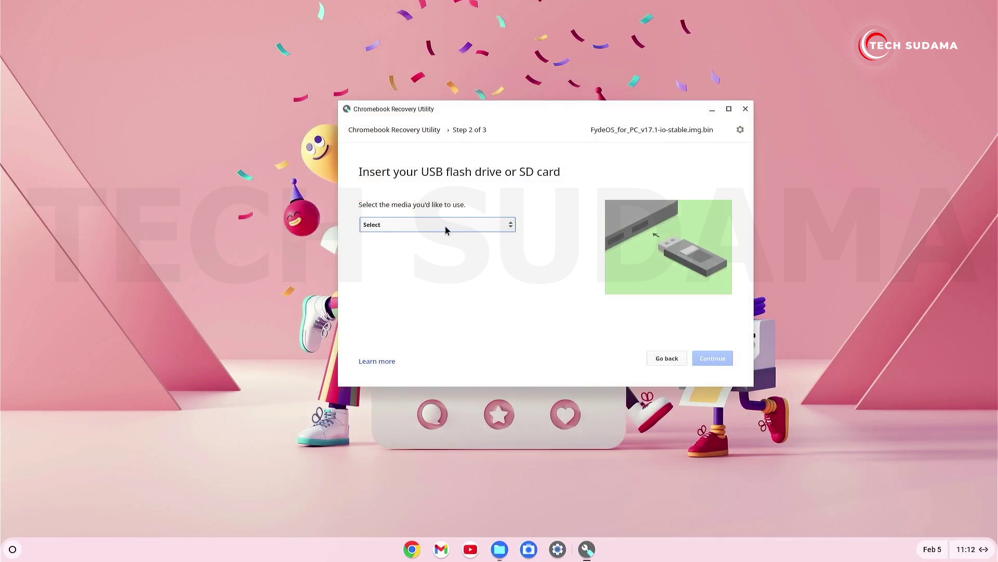
# Write the FydeOS image to the 57.3 GB USB drive and close the utility after it succeeds
pyautogui.click(446, 230)
pyautogui.click(440, 229)
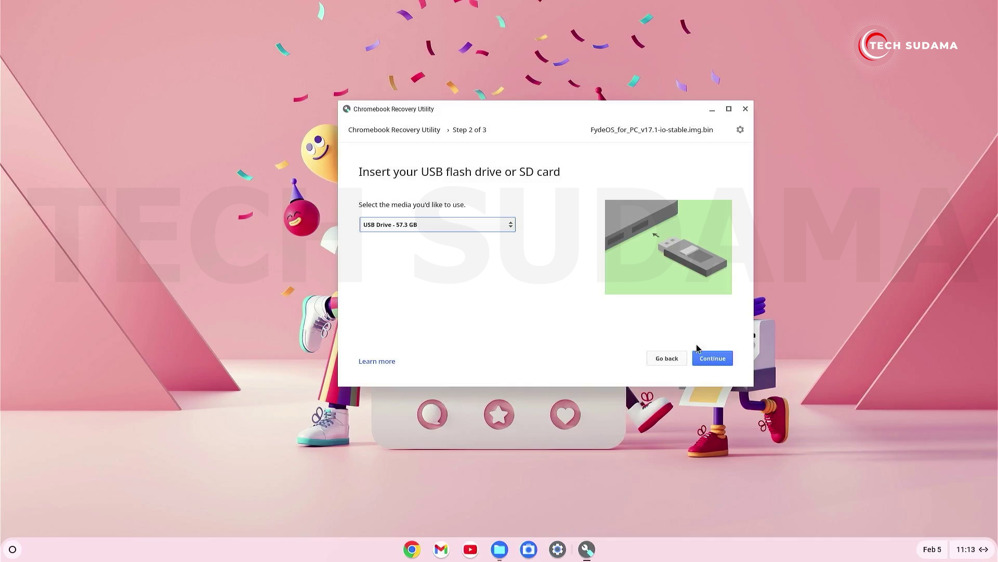
pyautogui.click(713, 359)
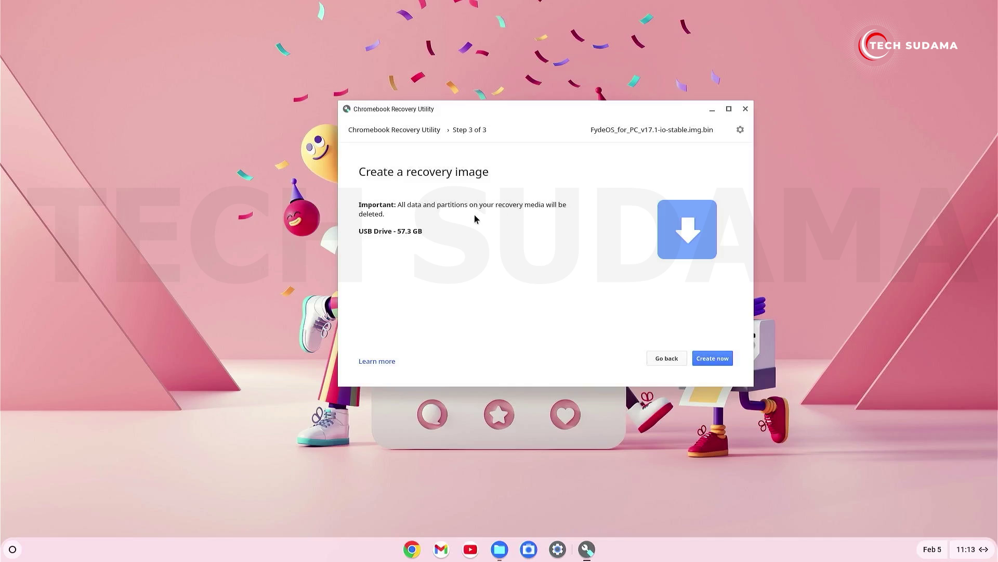
pyautogui.click(713, 359)
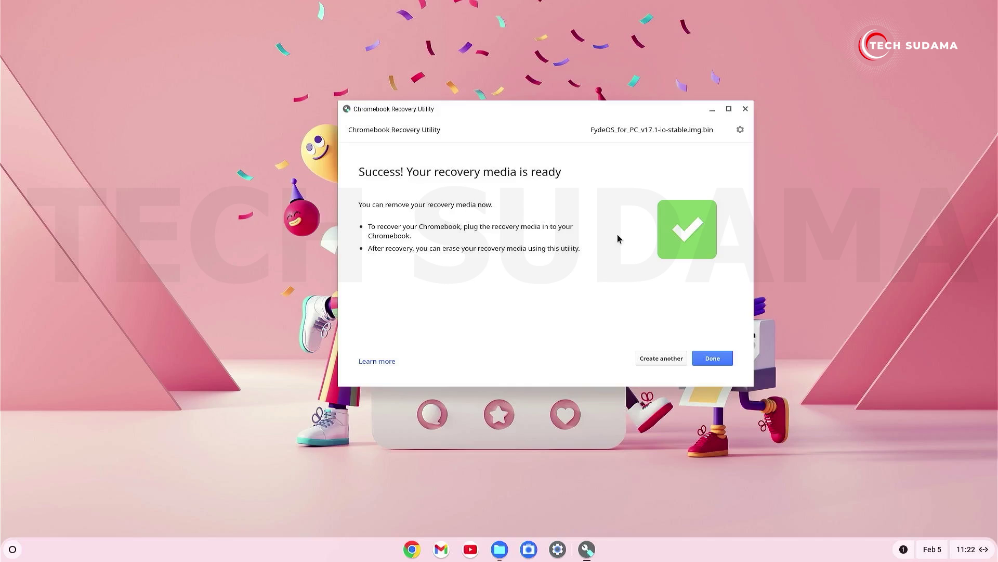
pyautogui.click(713, 358)
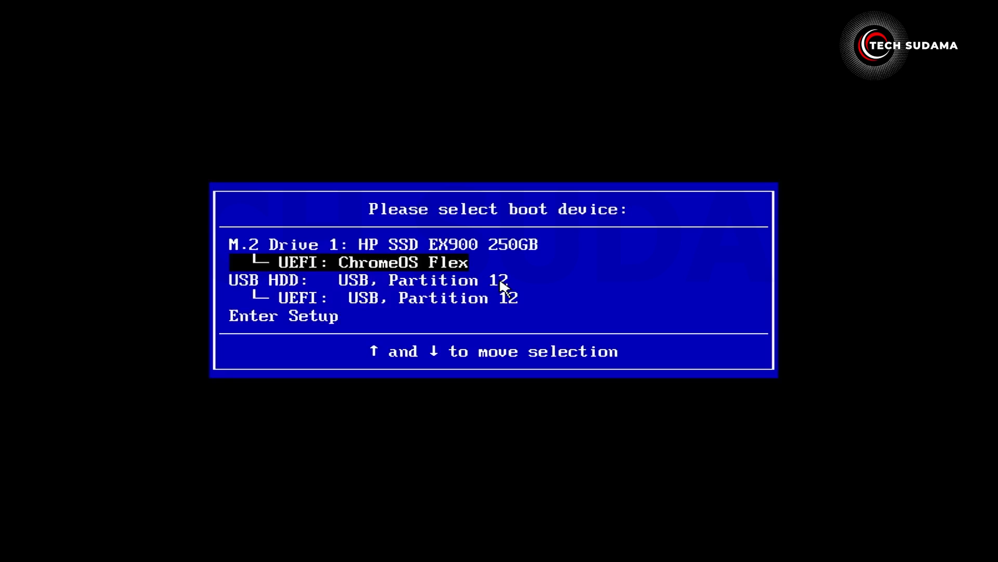
# Boot from the UEFI: USB, Partition 12 entry in the boot device menu
pyautogui.press('Down')
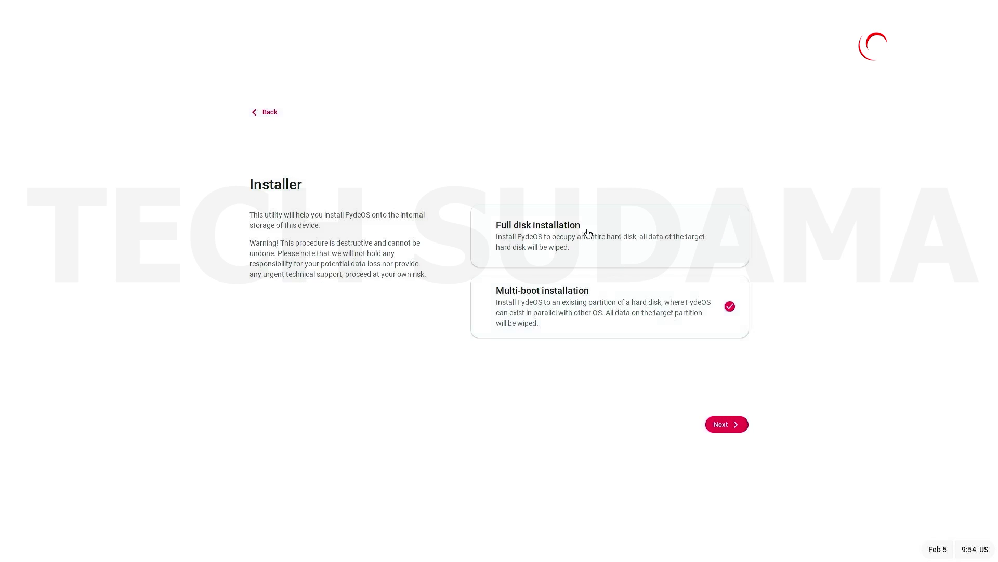
# Choose Full disk installation in the FydeOS installer
pyautogui.click(570, 239)
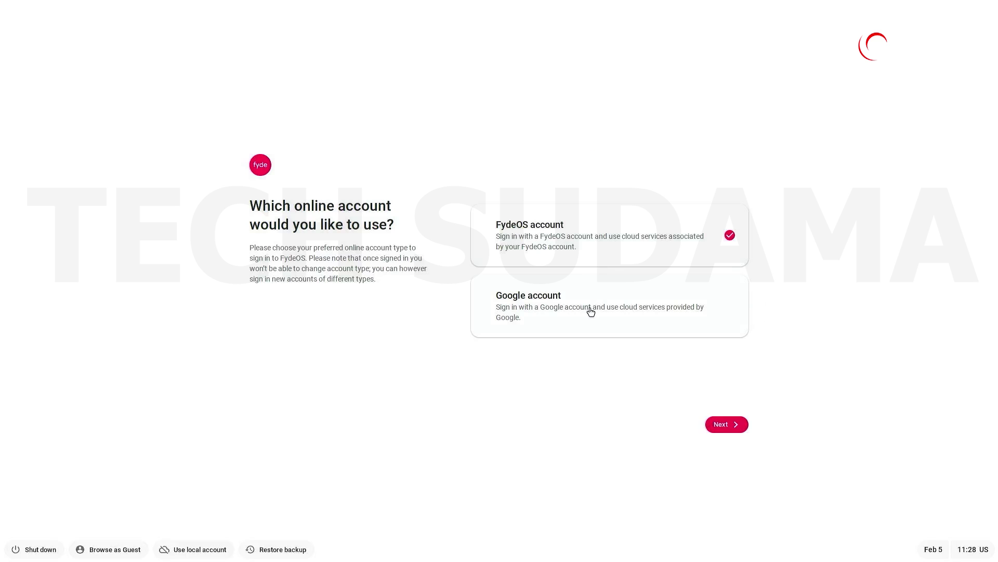
# Set up FydeOS for yourself with a Google account and Light theme, unticking newsletter and improvement plan
pyautogui.click(590, 311)
pyautogui.click(728, 430)
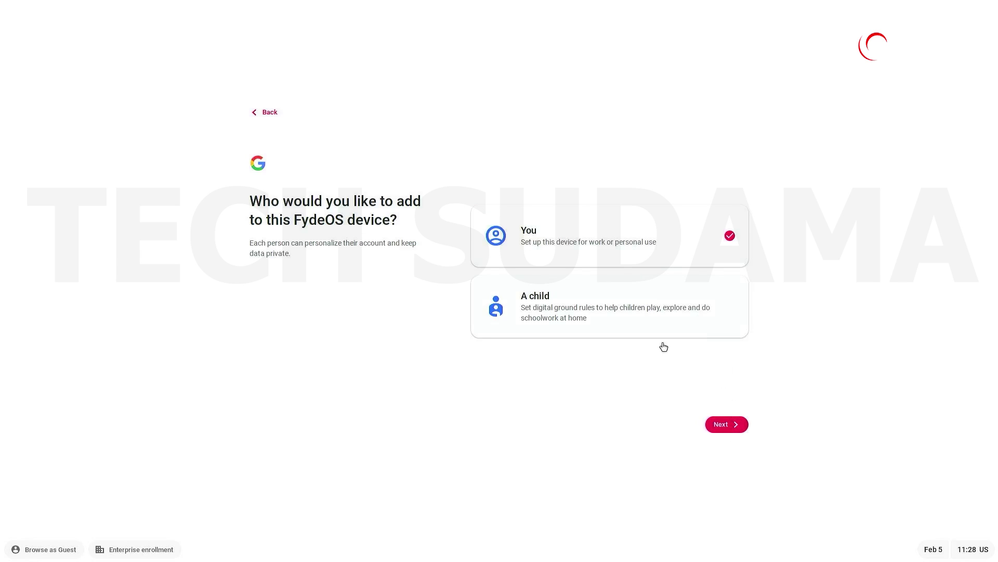
pyautogui.click(725, 424)
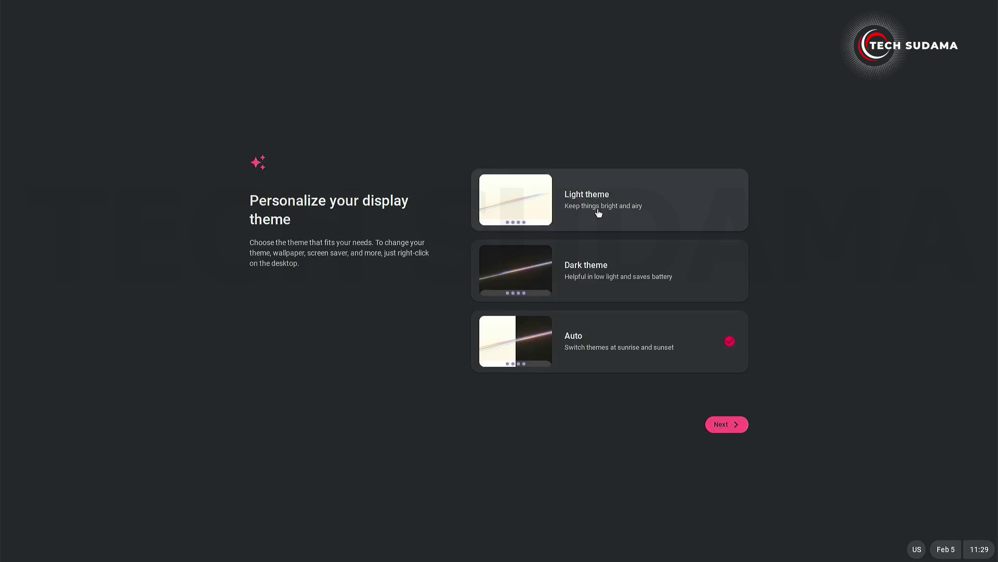
pyautogui.click(599, 213)
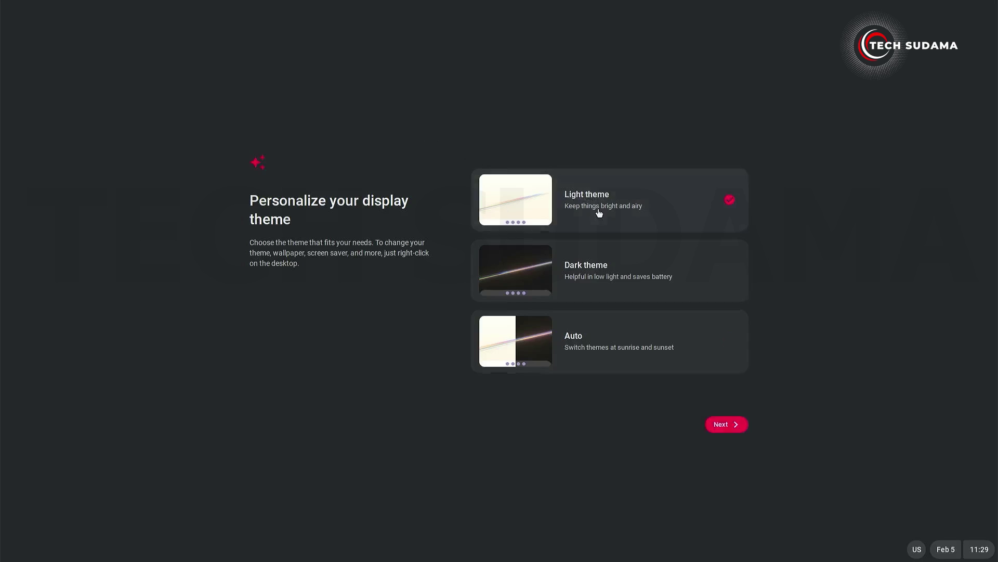
pyautogui.click(727, 424)
pyautogui.click(476, 237)
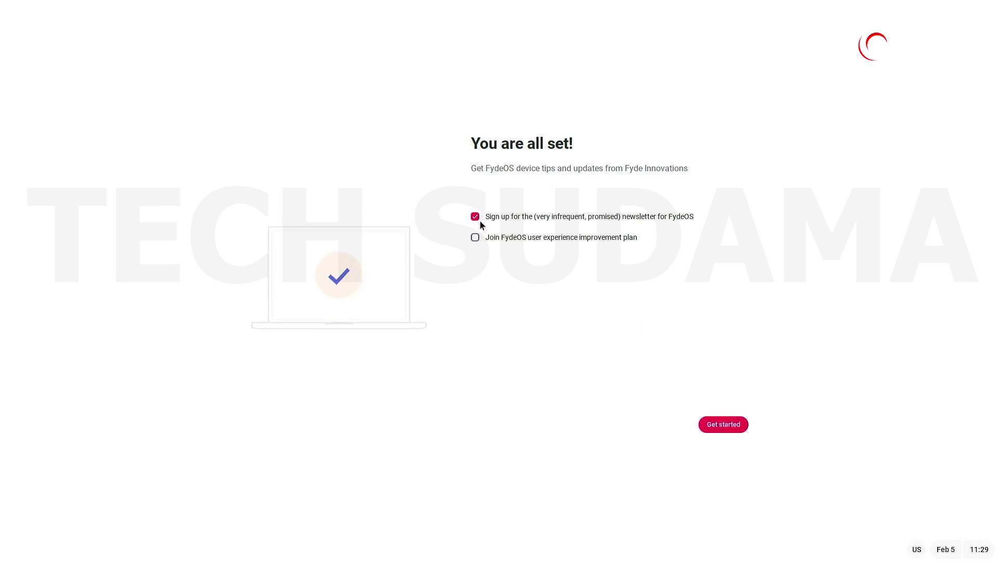
pyautogui.click(476, 217)
# Enter the FydeOS desktop, close the app list, then reopen it to browse installed apps
pyautogui.click(723, 424)
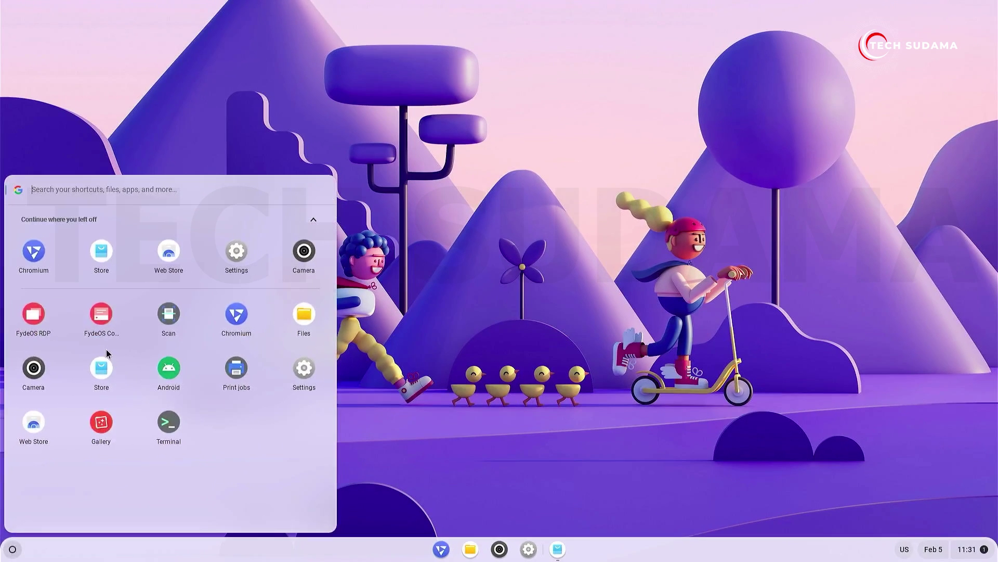
pyautogui.click(448, 270)
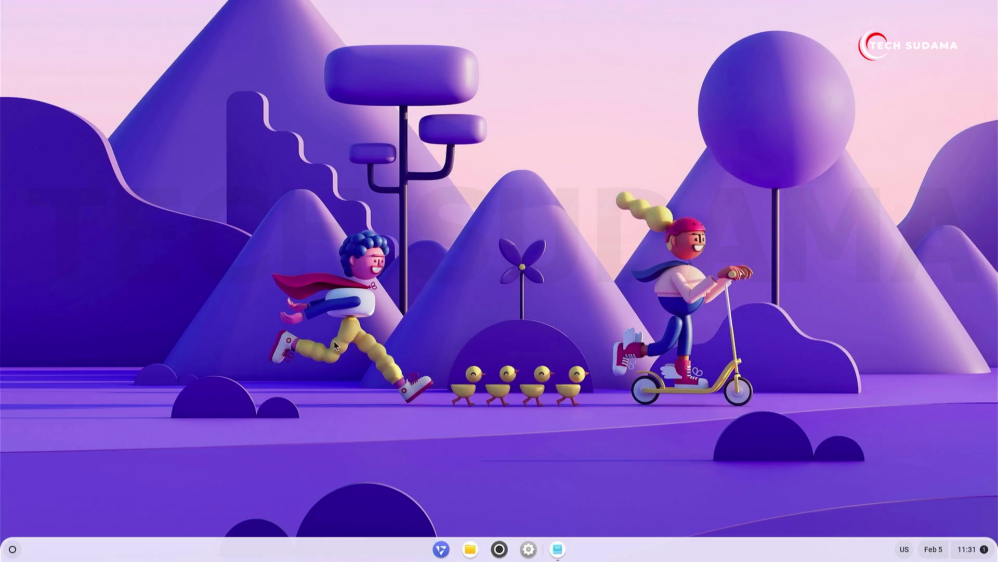
pyautogui.click(12, 549)
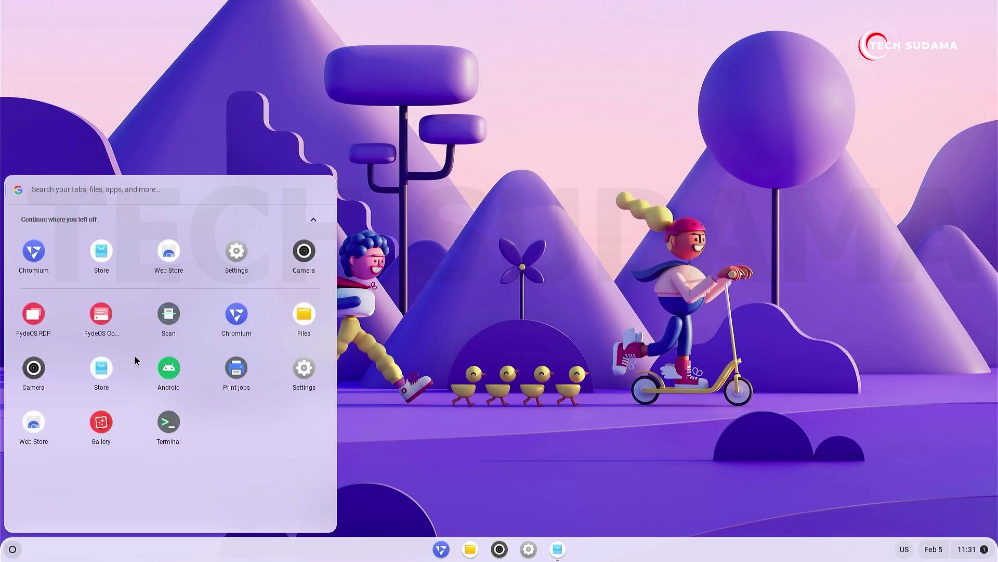